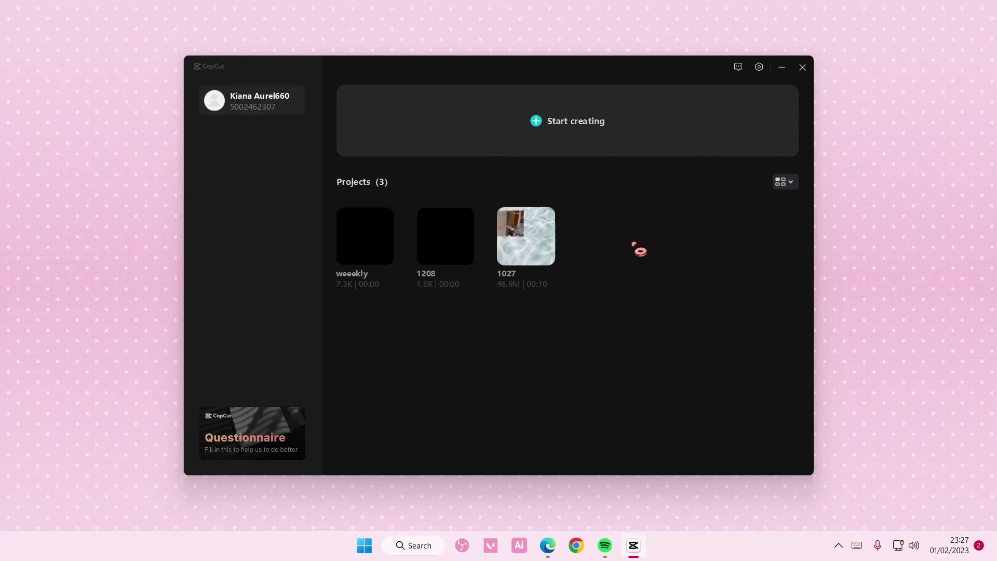
# Step: Open CapCut's Settings from the gear menu to reach the Project tab
pyautogui.click(760, 68)
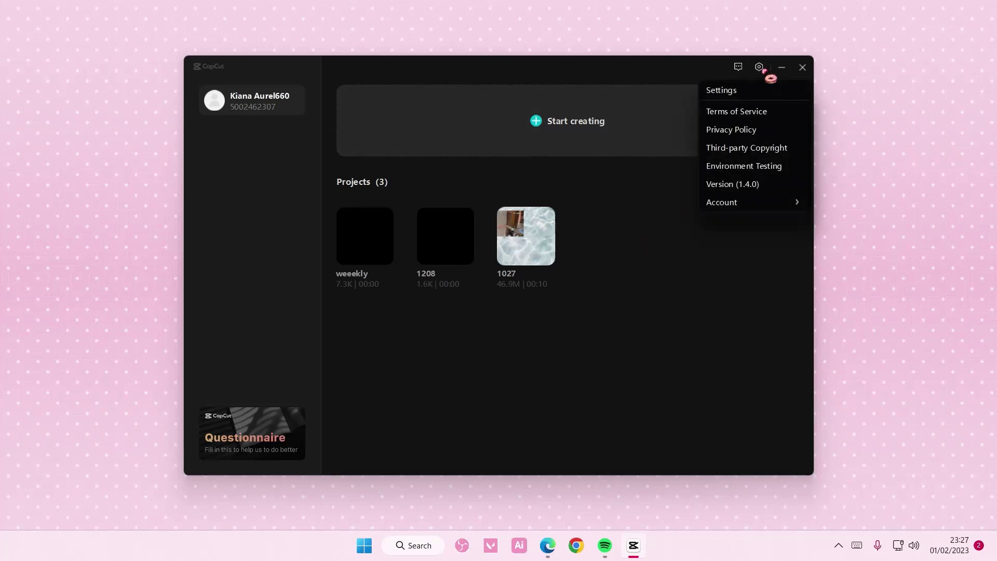
pyautogui.click(732, 91)
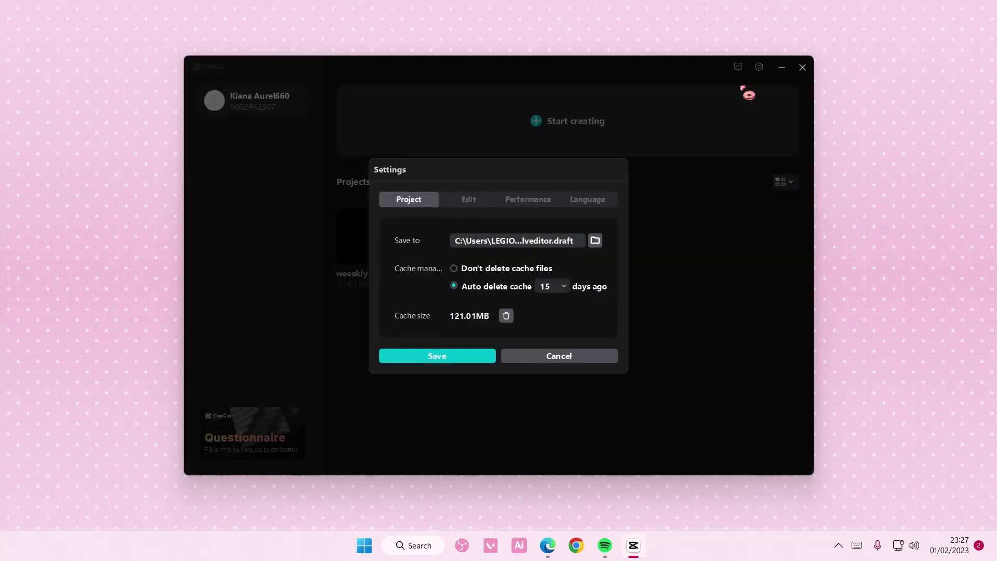
# Step: Browse for a new 'Save to' folder, visiting New Volume (D:) then This PC
pyautogui.click(595, 239)
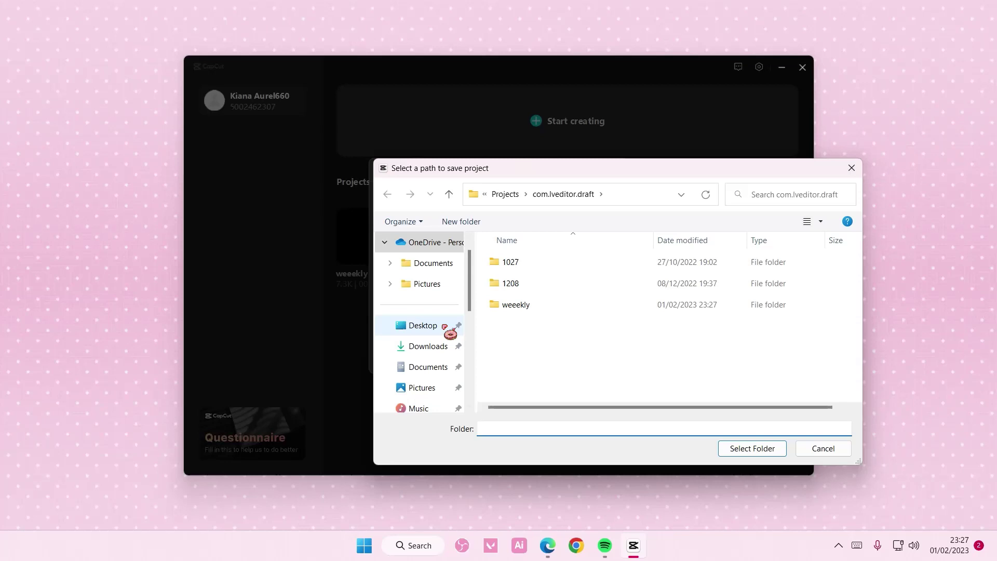
pyautogui.scroll(-5, 424, 327)
pyautogui.scroll(-2, 449, 341)
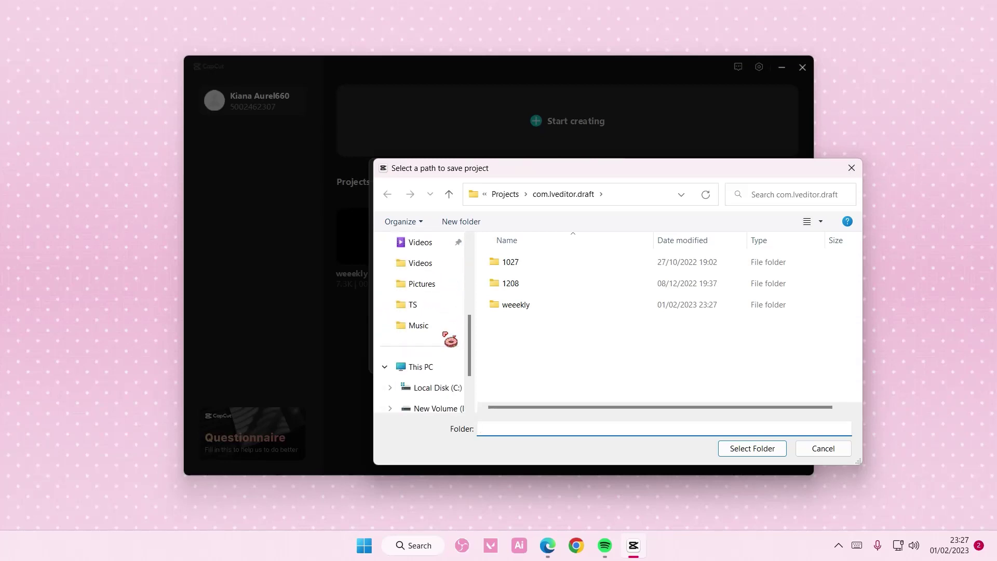
pyautogui.scroll(-3, 450, 340)
pyautogui.scroll(-1, 450, 340)
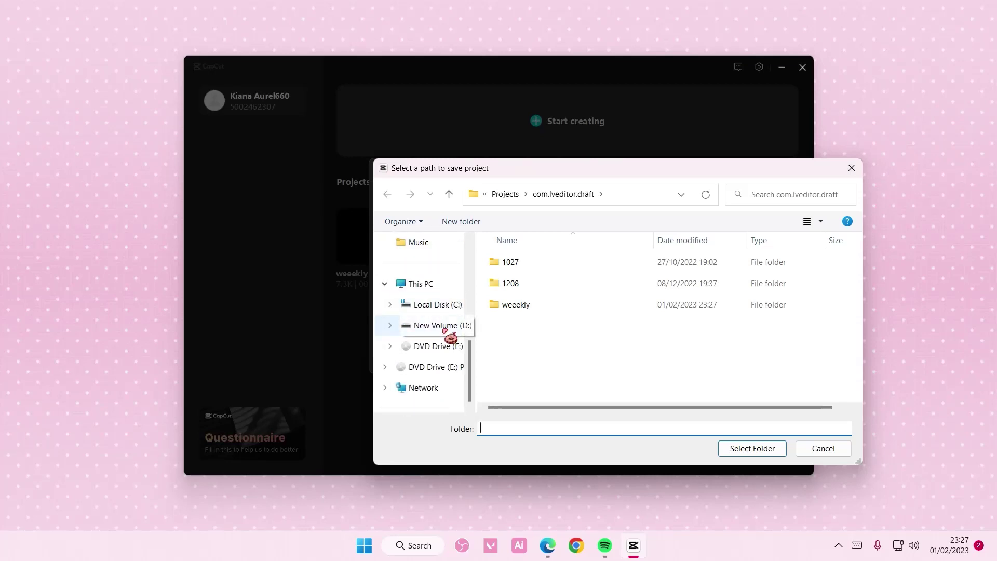
pyautogui.click(443, 326)
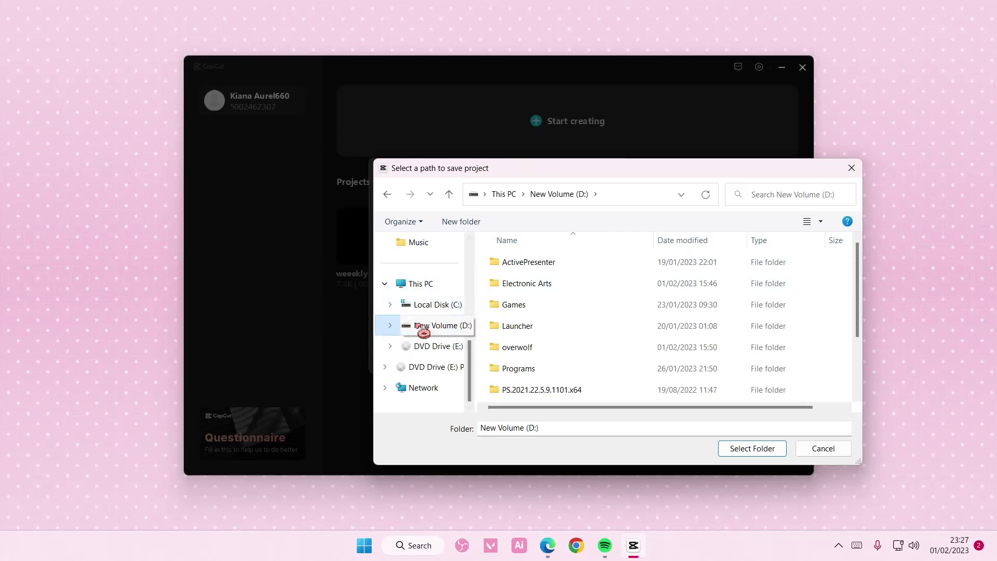
pyautogui.click(420, 283)
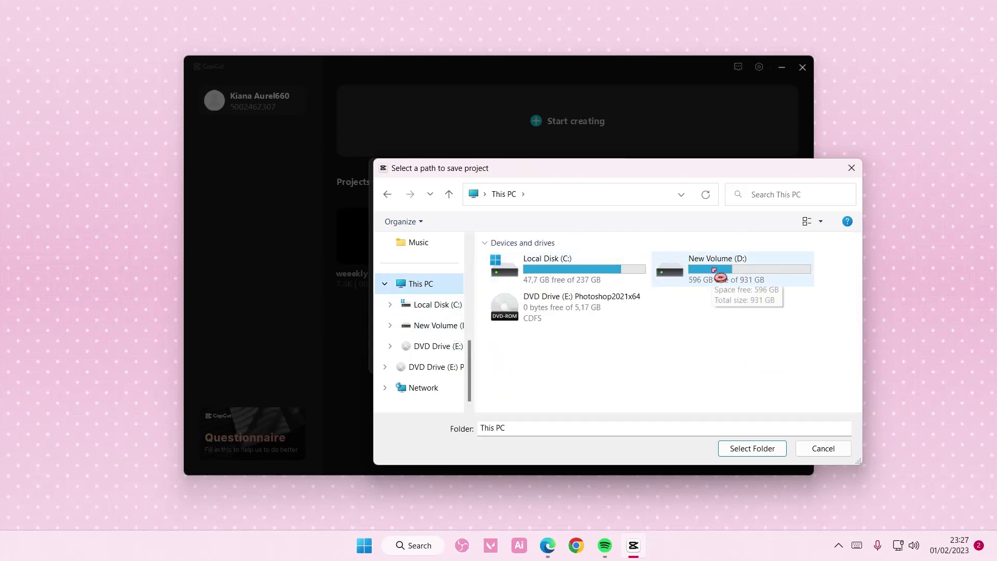
# Step: Create a new folder on New Volume (D:), then cancel the folder browser
pyautogui.click(433, 326)
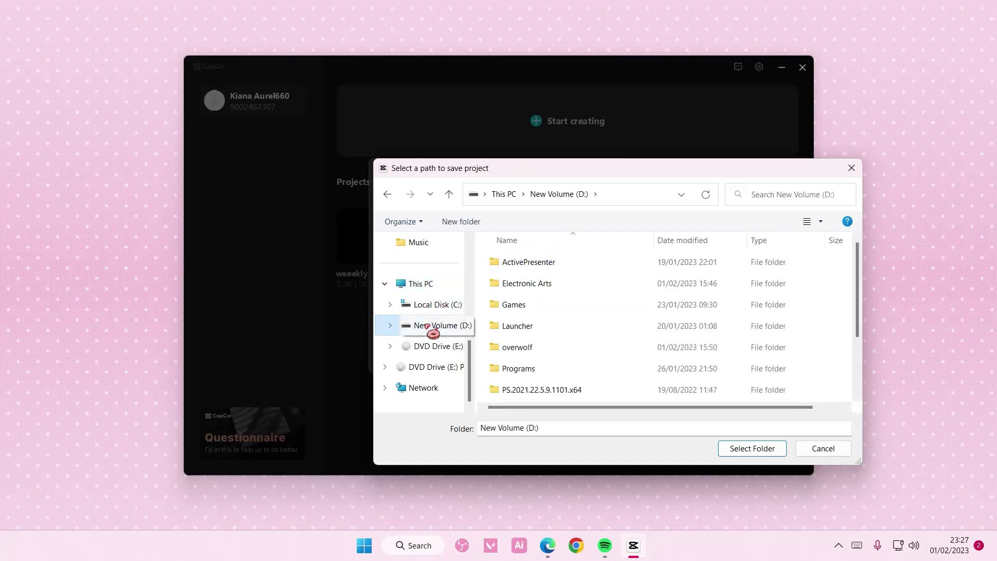
pyautogui.click(460, 221)
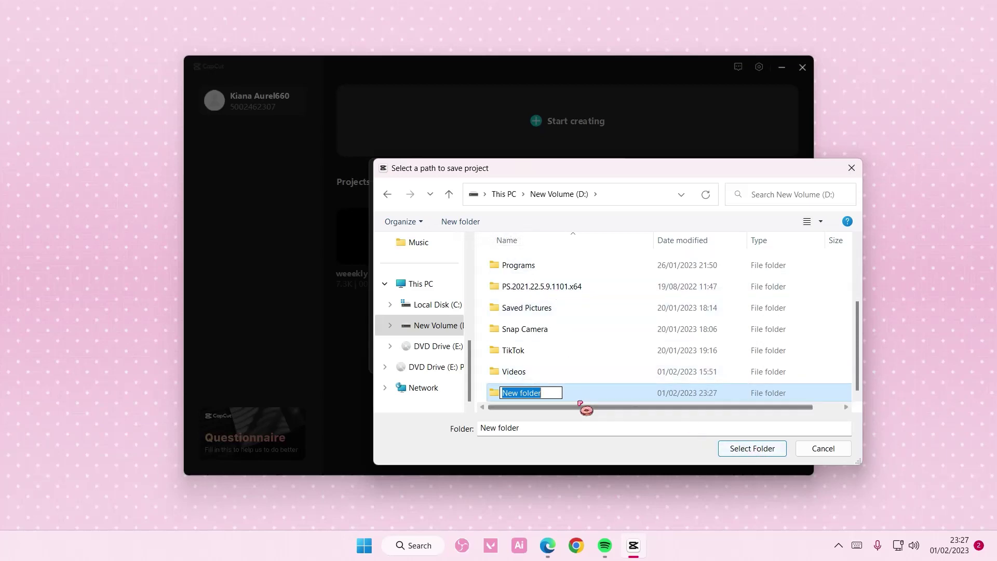
pyautogui.click(785, 426)
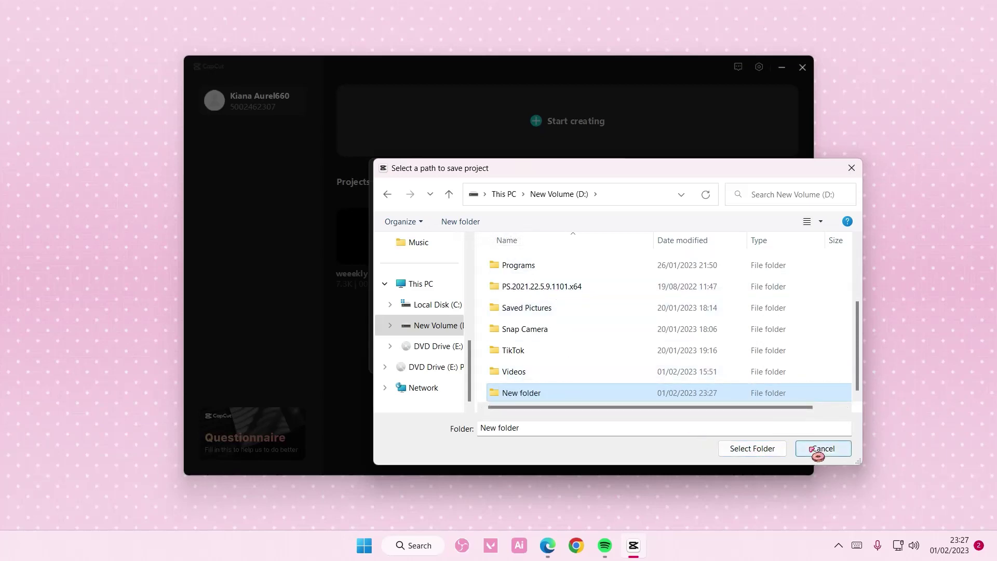
pyautogui.click(822, 448)
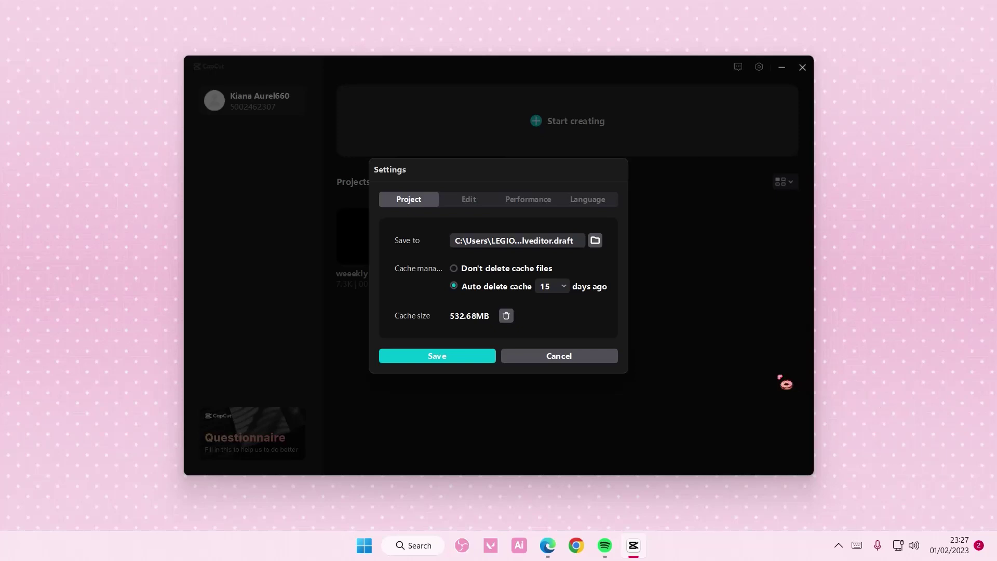